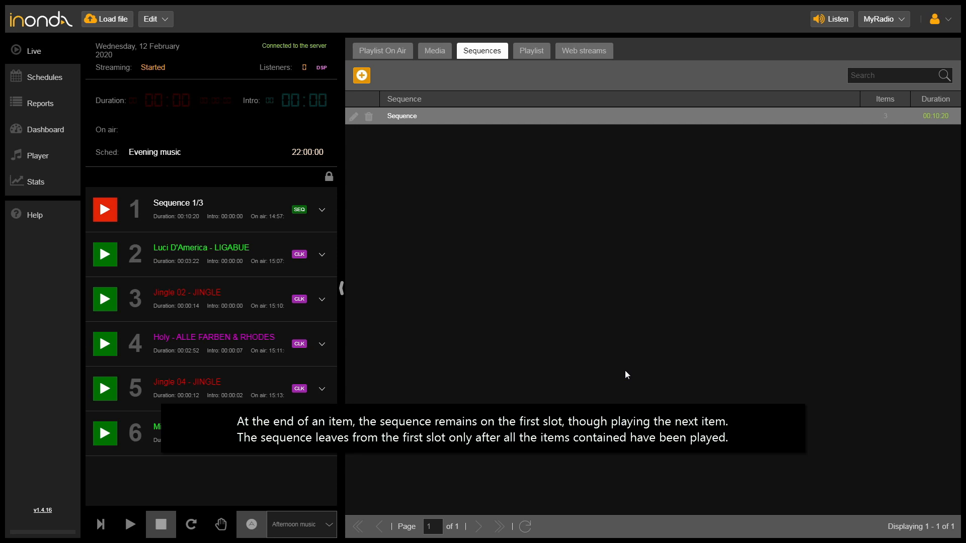
- Play the sequence in the first slot, unlock the waveform and skip each of its three items to near the end
click(105, 211)
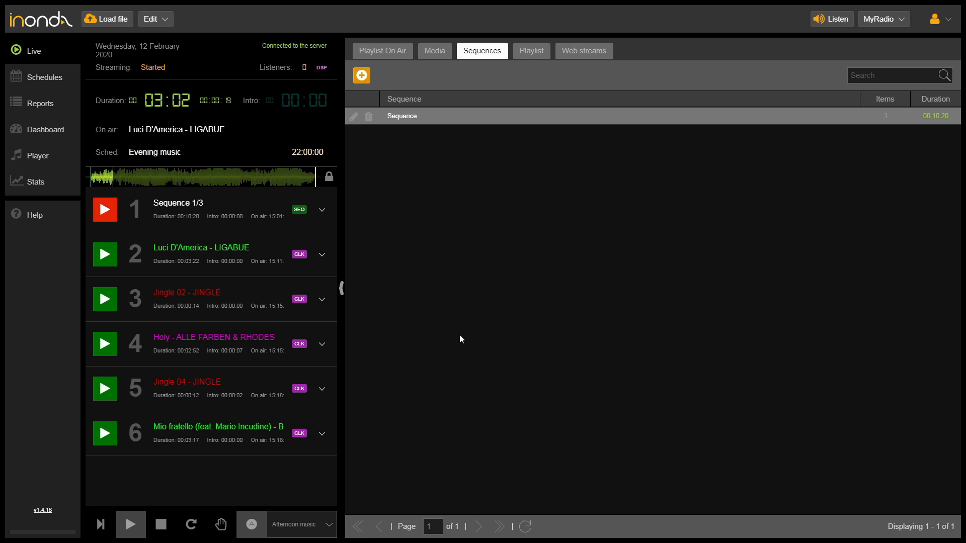
click(329, 176)
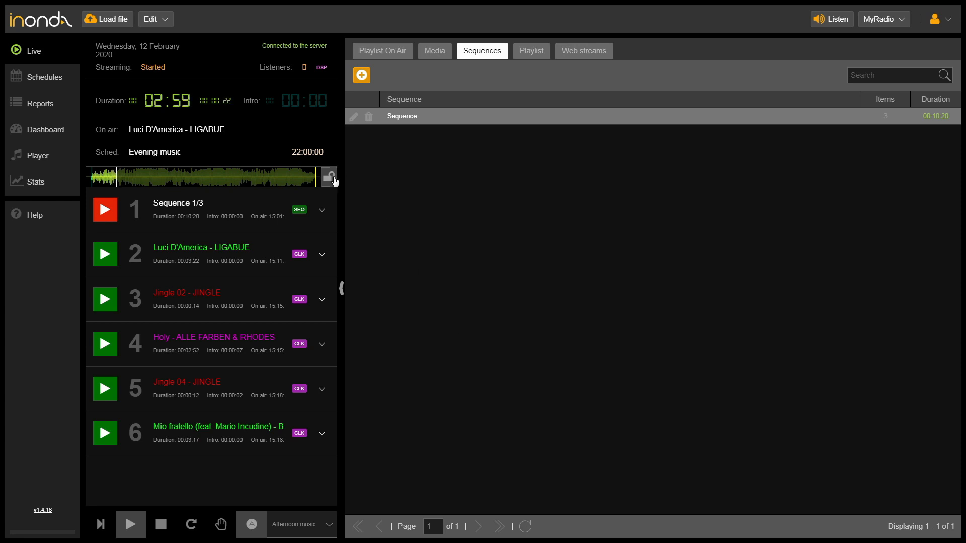
click(297, 174)
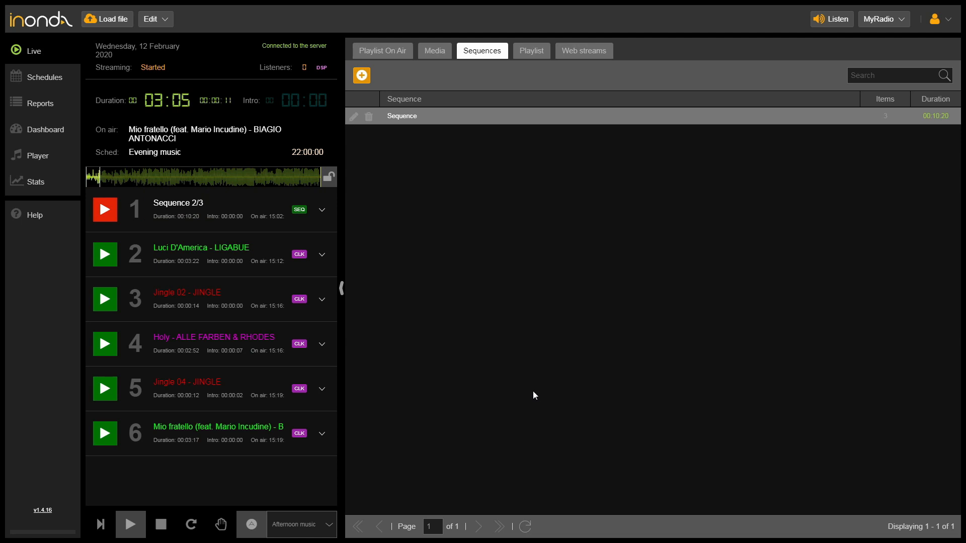
click(308, 177)
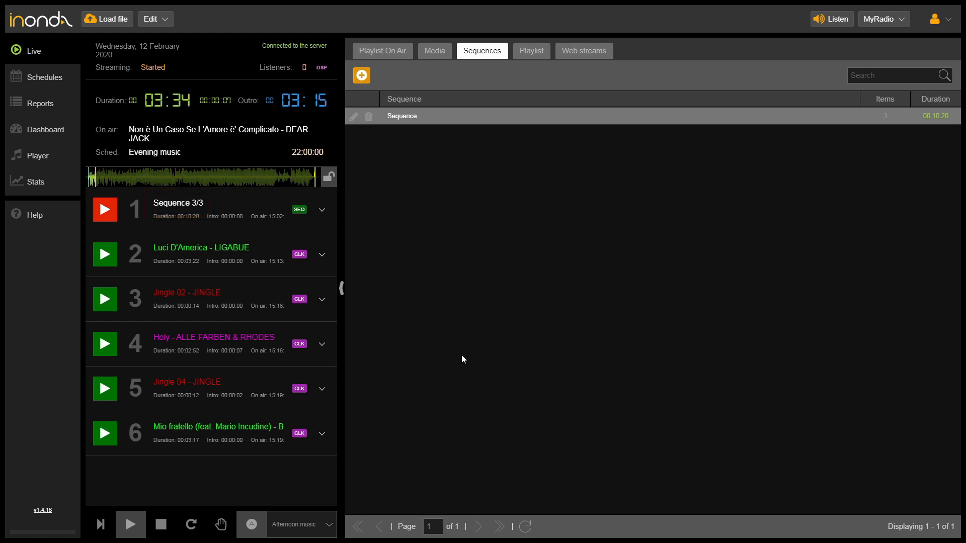
click(304, 176)
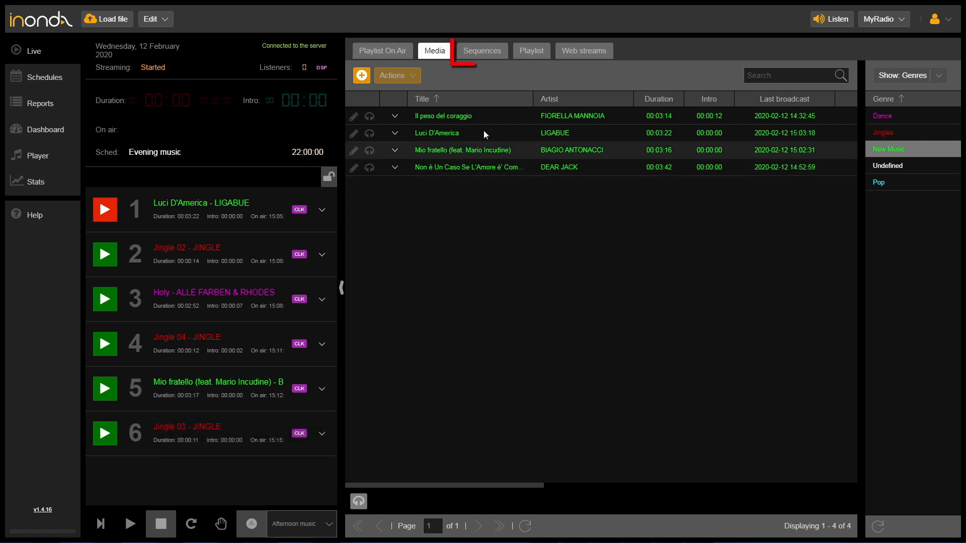
- Start a new sequence and name it "My sequence"
click(484, 59)
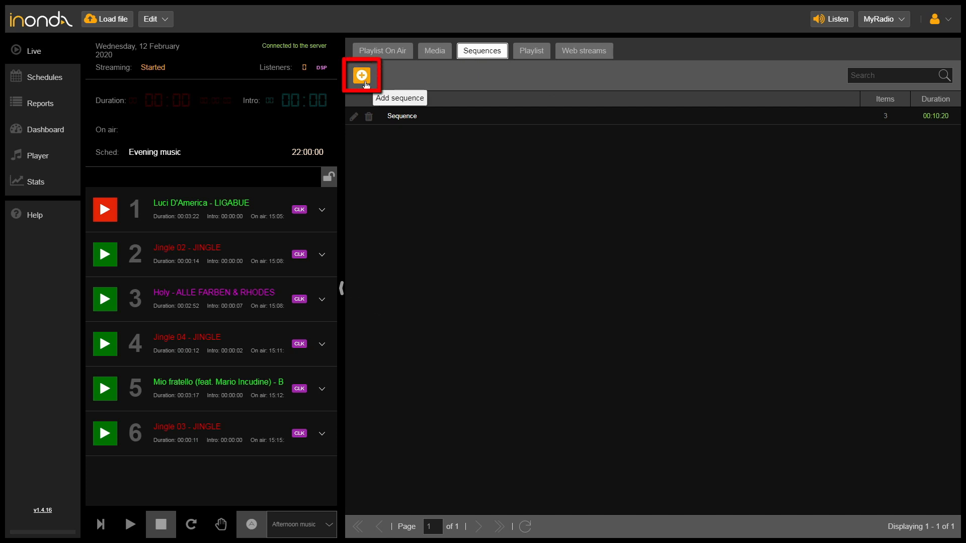
click(363, 81)
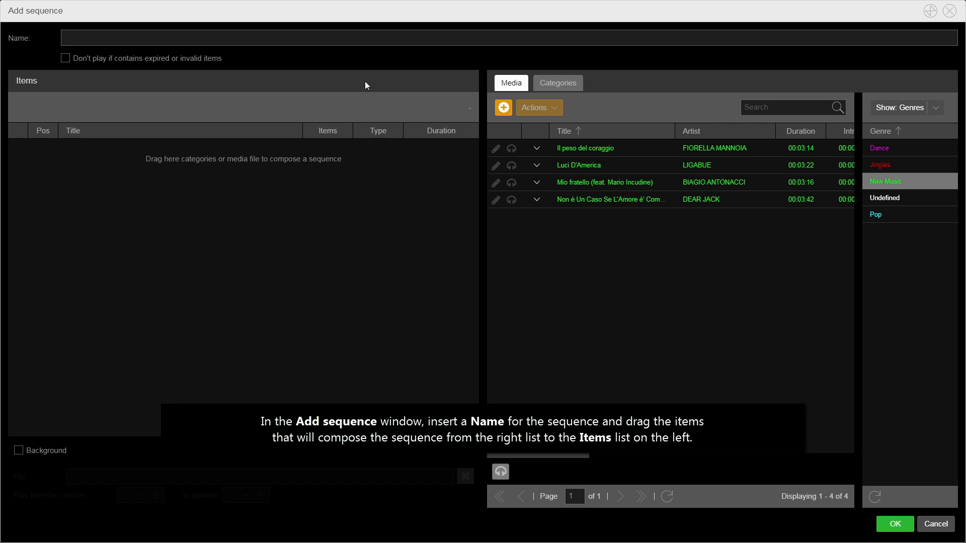
click(205, 36)
text(My )
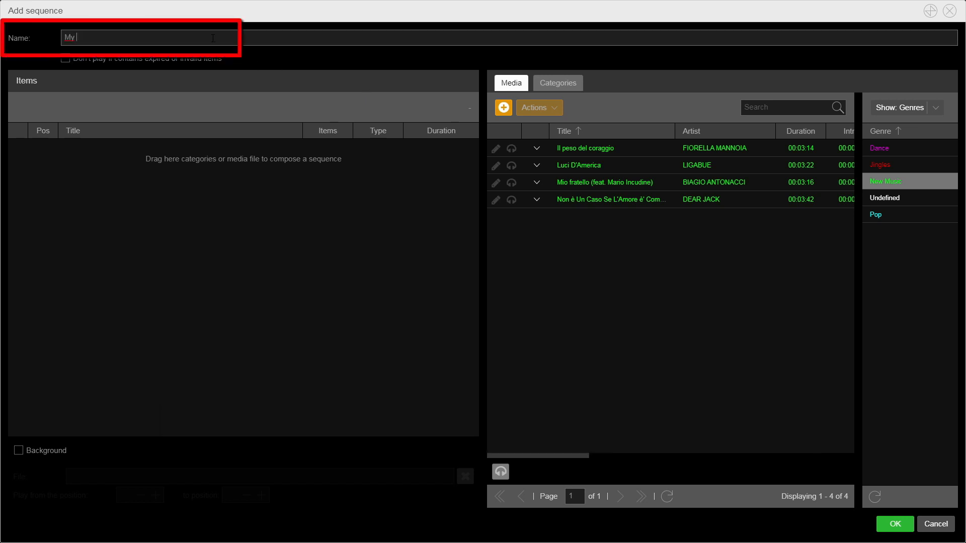
text(sequence)
- Add Luci D'America, Mio fratello, Jingle 01 and Non è Un Caso Se L'Amore è Complicato to the sequence items, in that order
drag(584, 168, 415, 180)
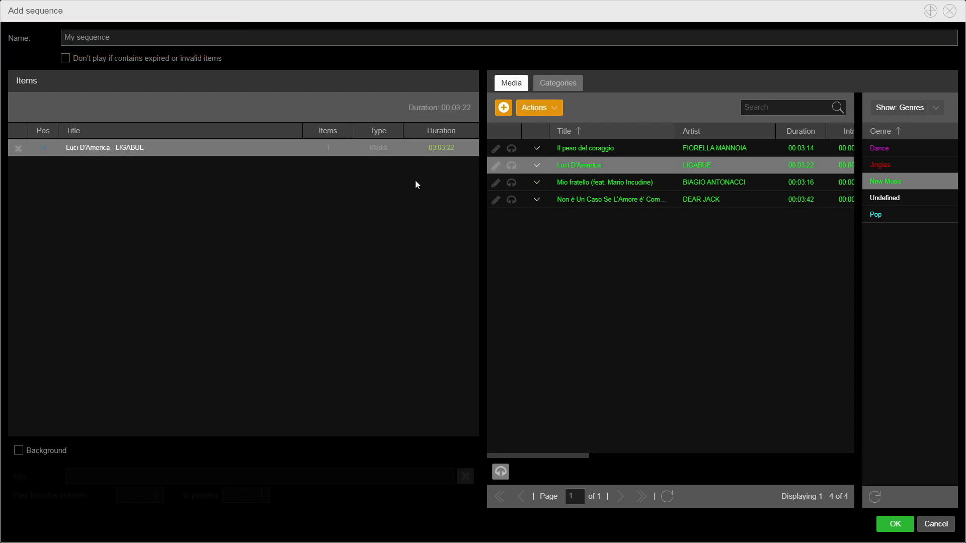
drag(586, 183, 398, 181)
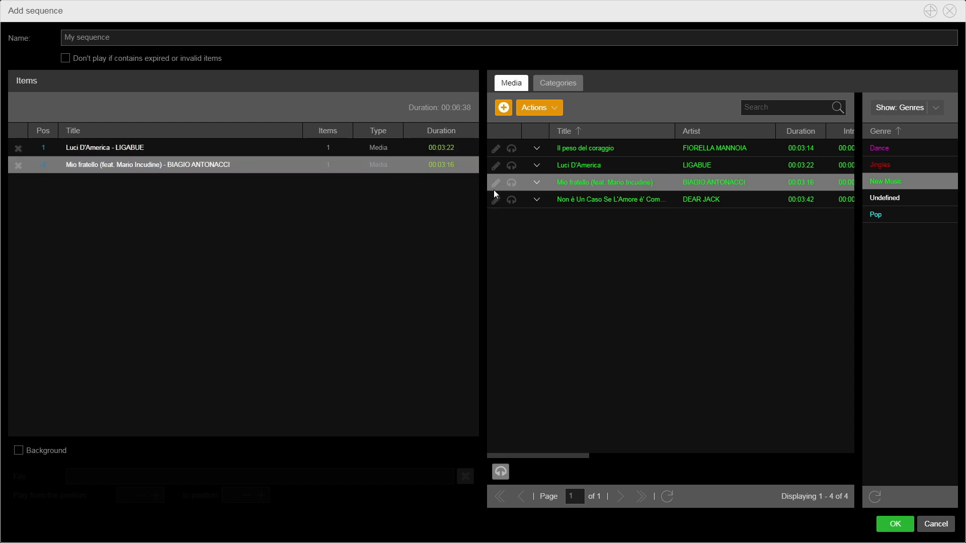
click(879, 166)
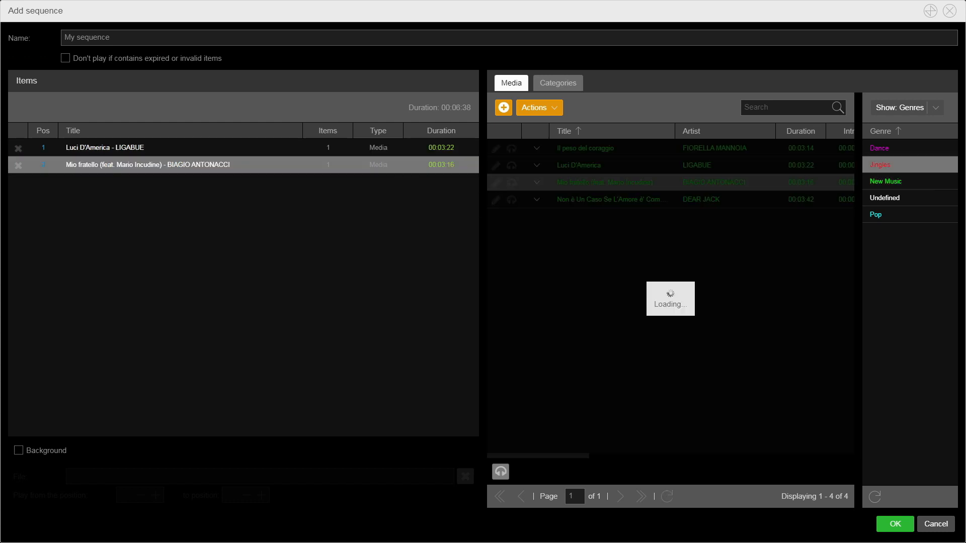
drag(572, 150, 397, 197)
click(885, 185)
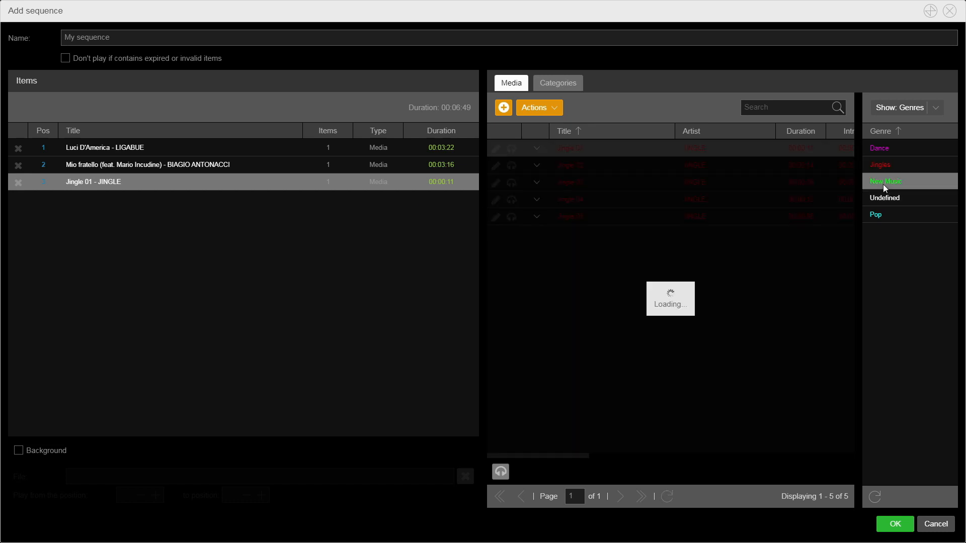
drag(619, 197, 414, 209)
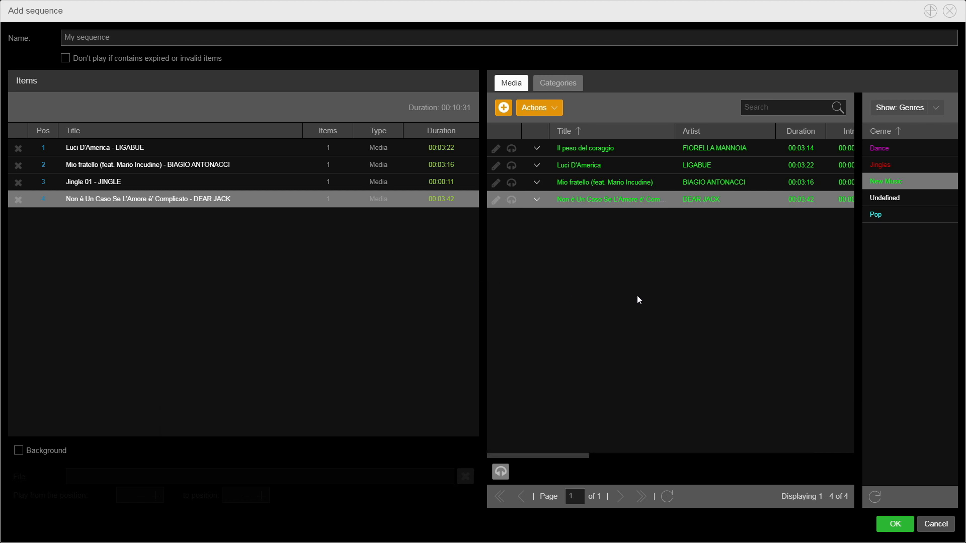
- Show the media by categories and add Holy from High Rotation as the last sequence item
click(936, 108)
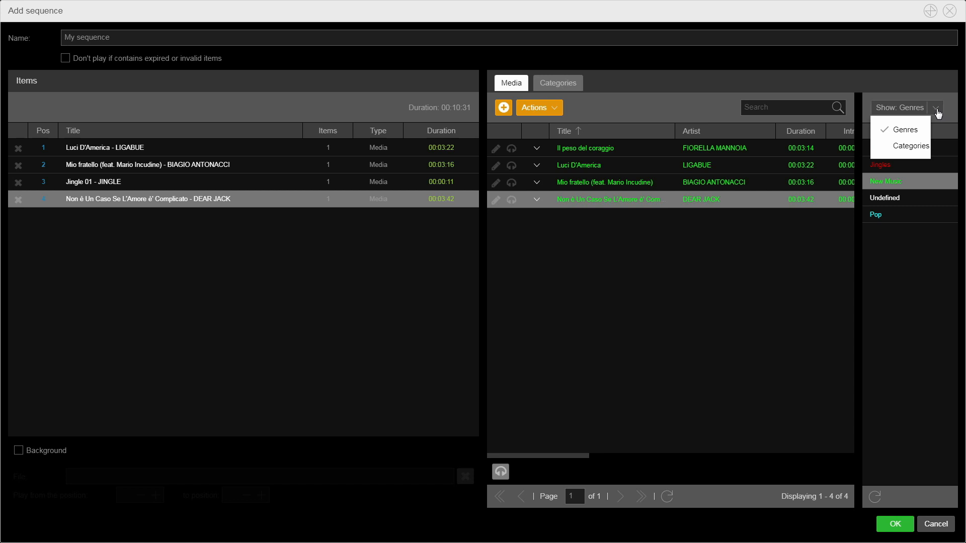
click(906, 147)
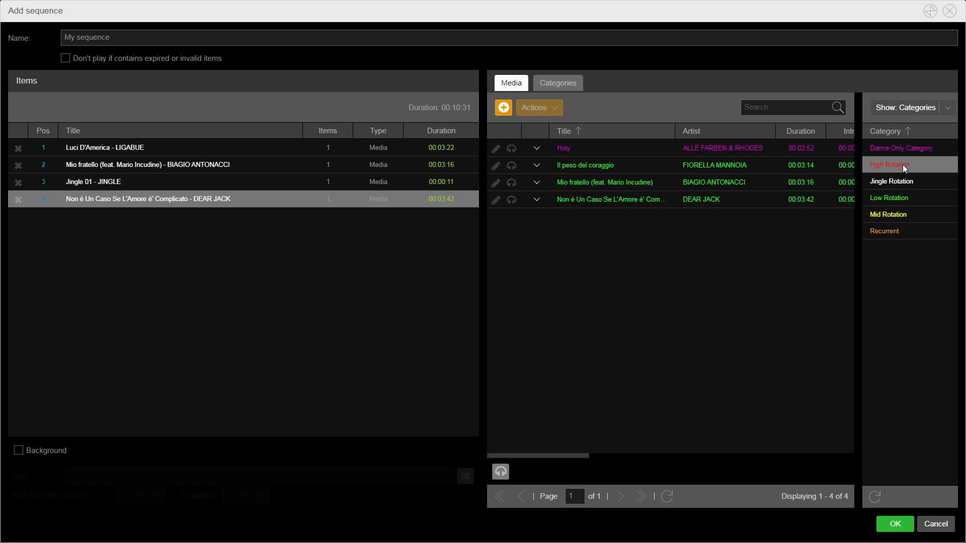
drag(604, 150, 392, 252)
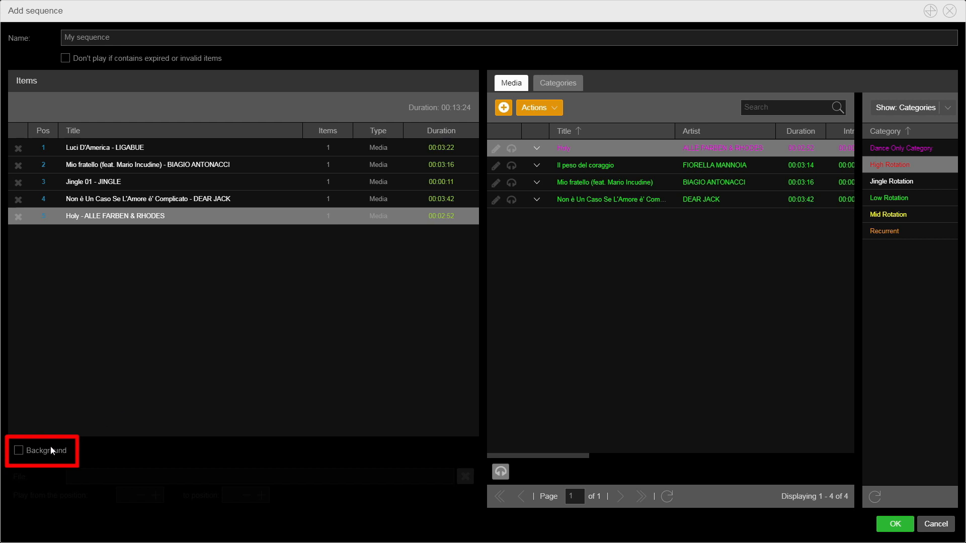
- Enable a background for the sequence and assign Jingle 03 from the Jingle Rotation category as its file
click(18, 450)
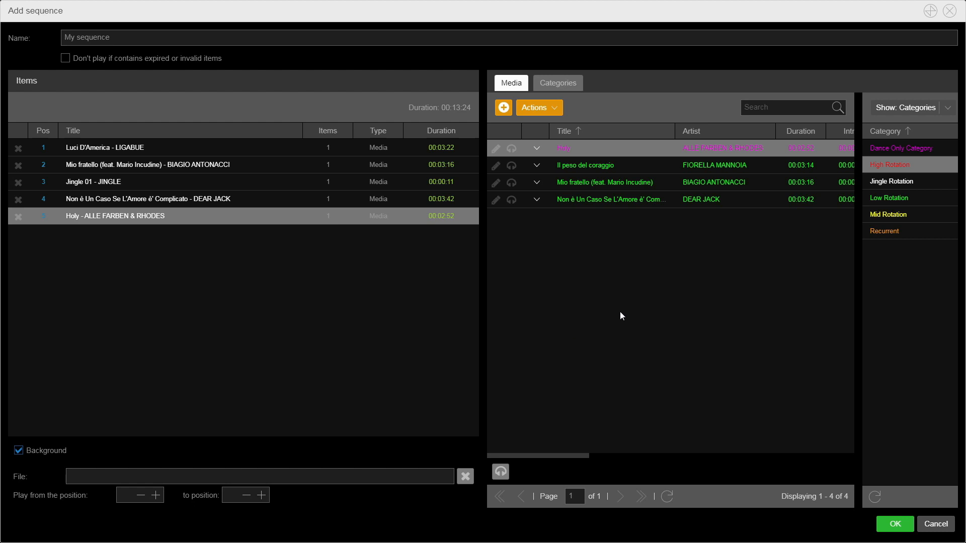
click(879, 184)
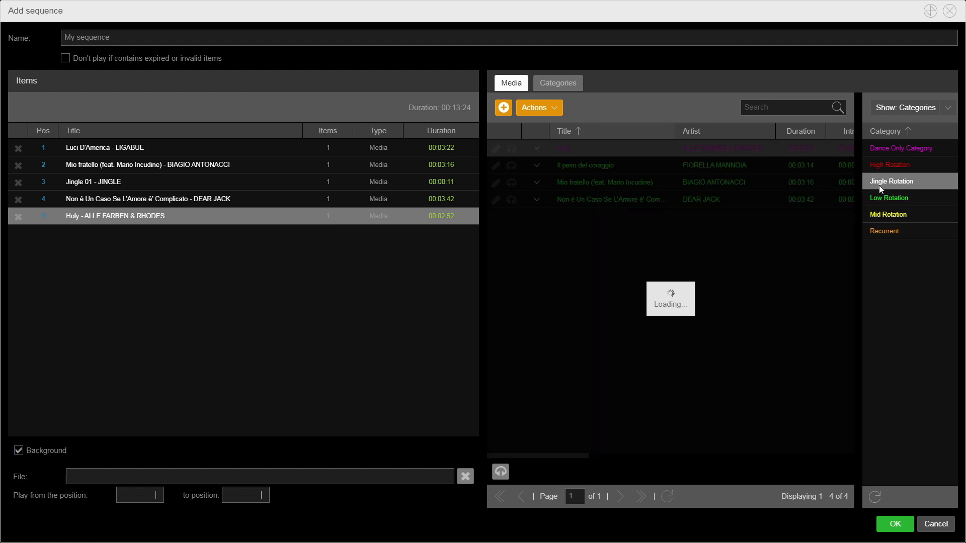
drag(591, 183, 198, 474)
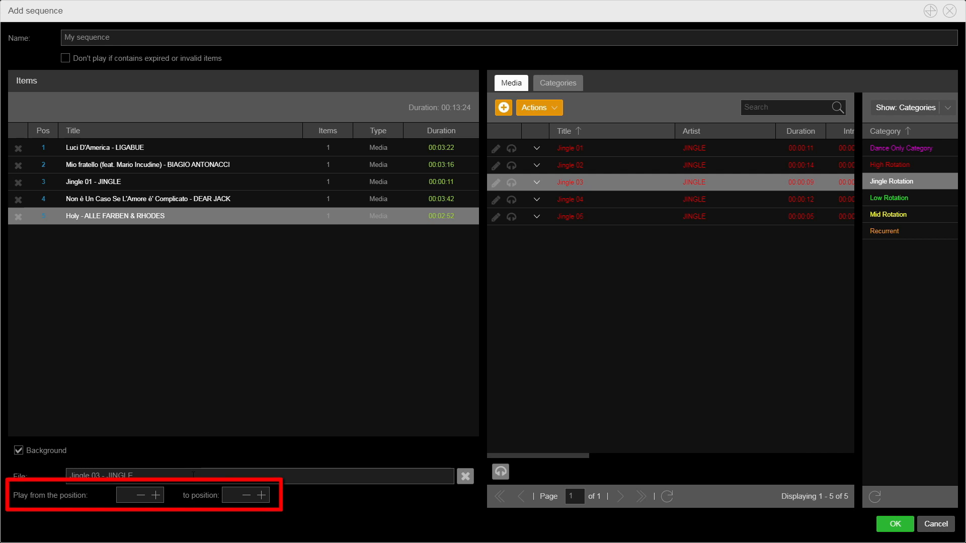
- Set the background to play from position 1 to 5, prevent playback with expired or invalid items, and save the sequence
click(156, 495)
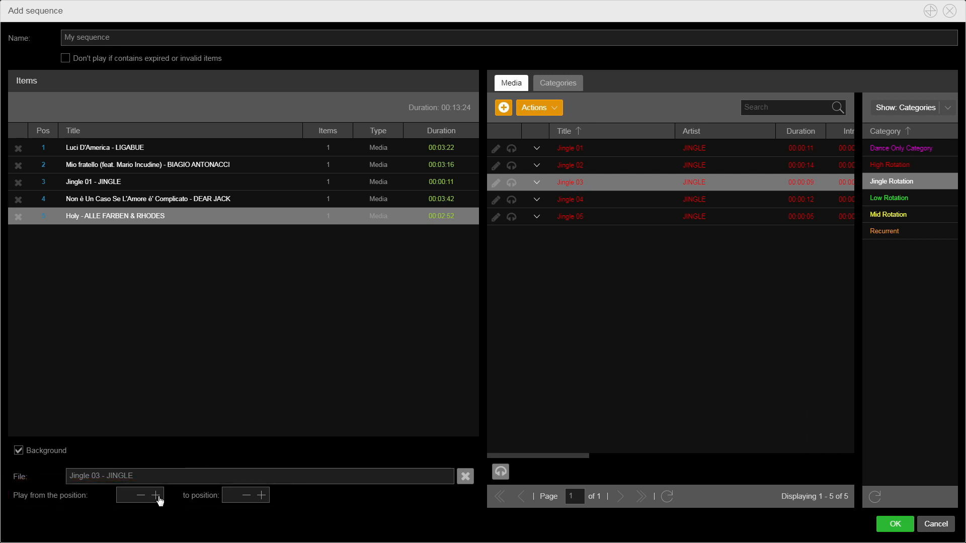
click(262, 495)
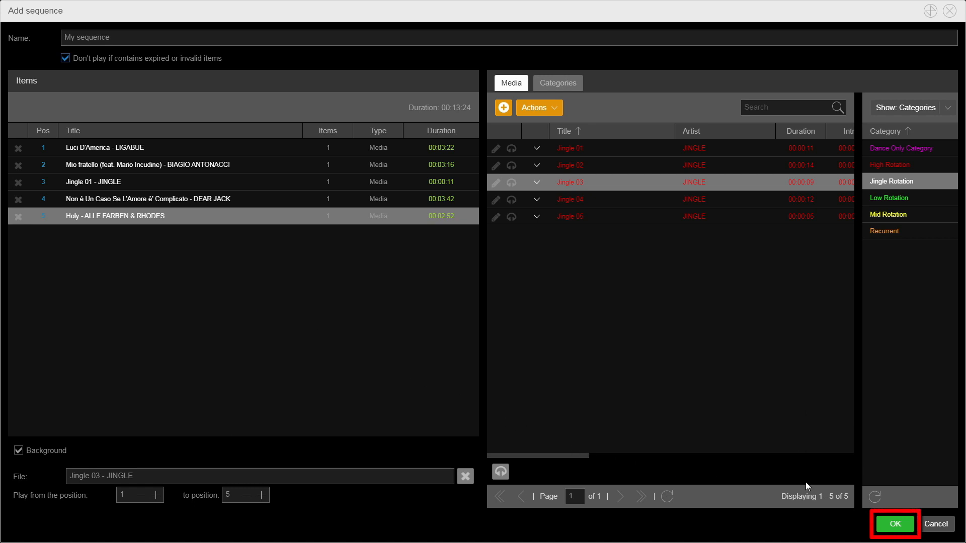
click(892, 525)
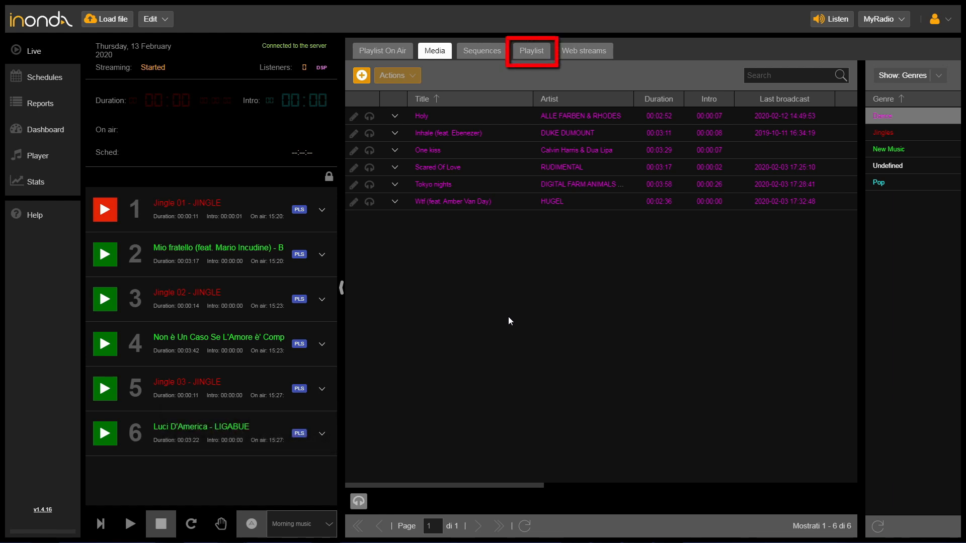
- Start a new playlist and name it "MyPlaylist"
click(523, 55)
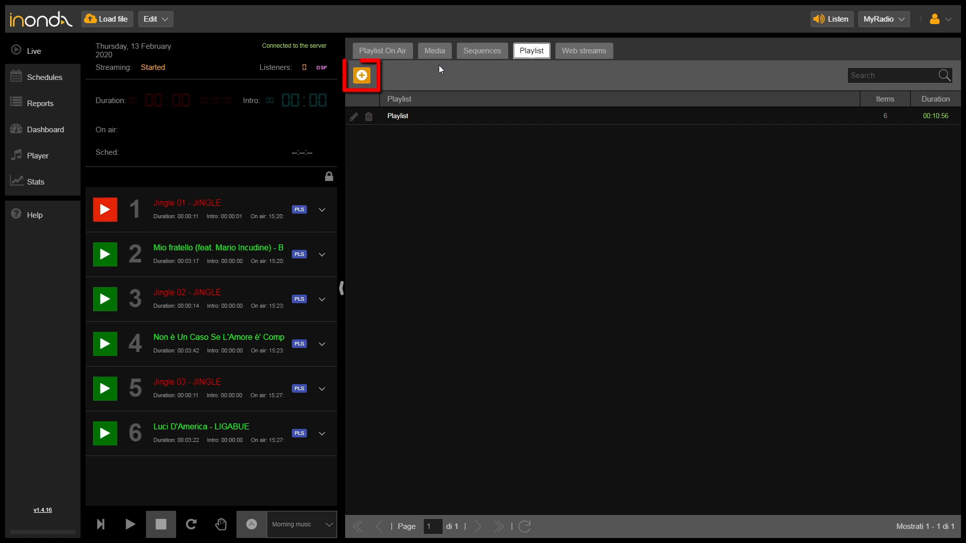
click(361, 76)
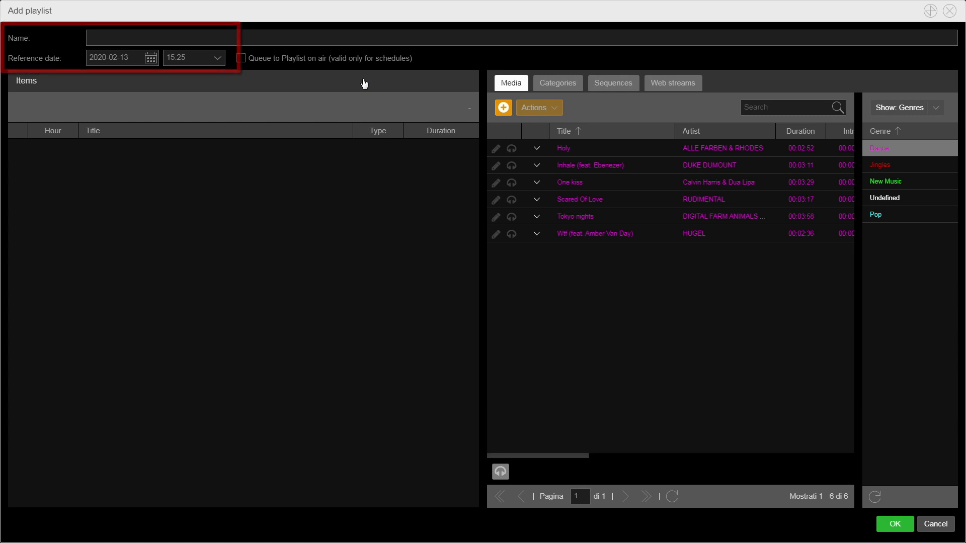
click(272, 42)
text(MyPlaylist)
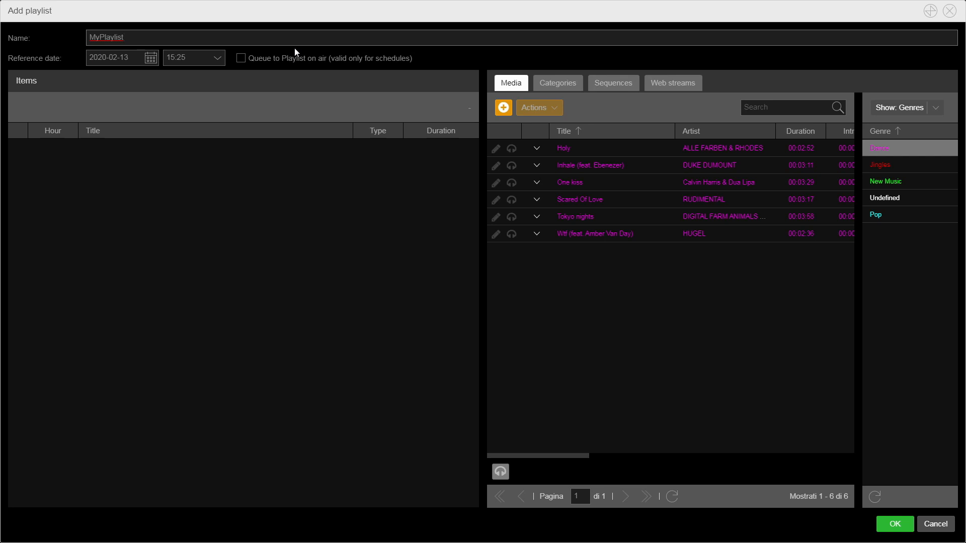
- Set the playlist's reference date to 2020-02-14 and its time to 08:00
click(151, 61)
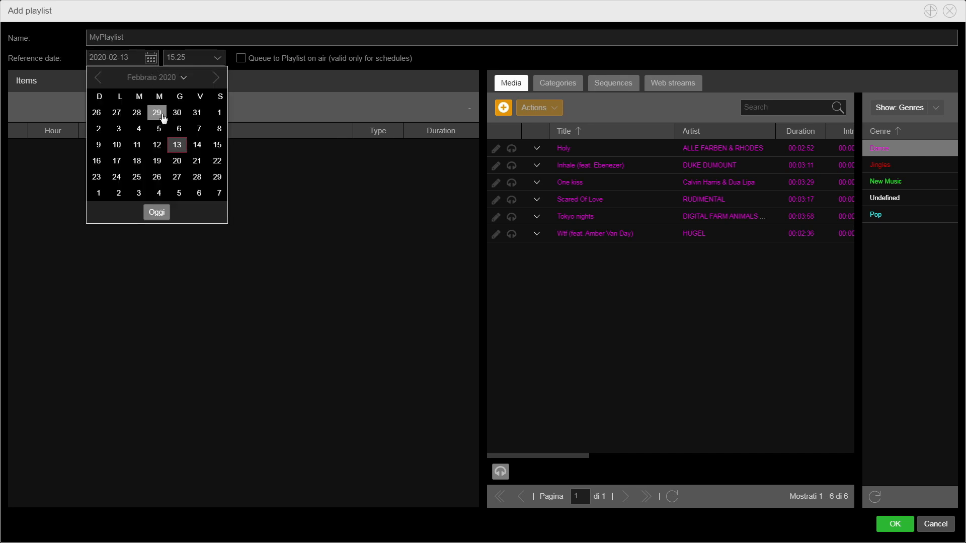
click(197, 145)
click(217, 58)
scroll(202, 126, down, 9)
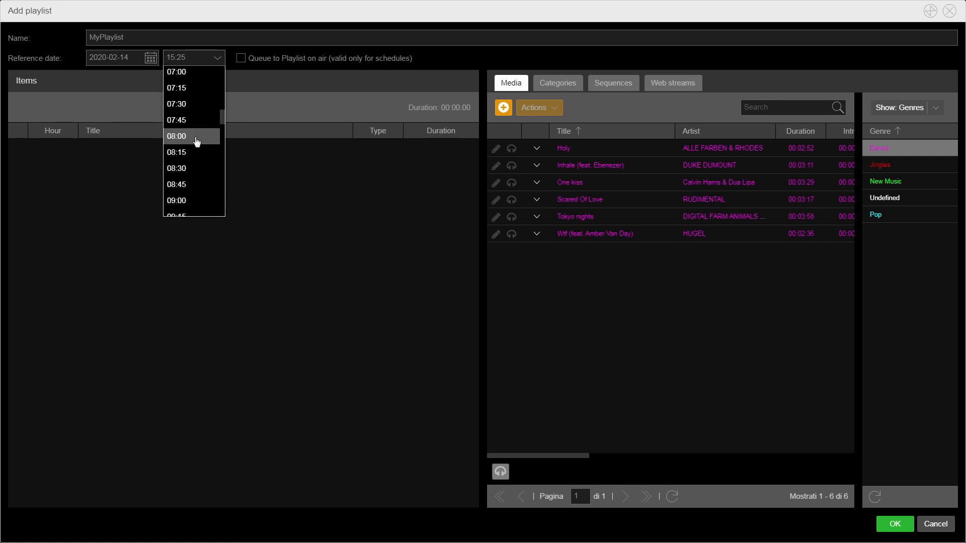
click(197, 143)
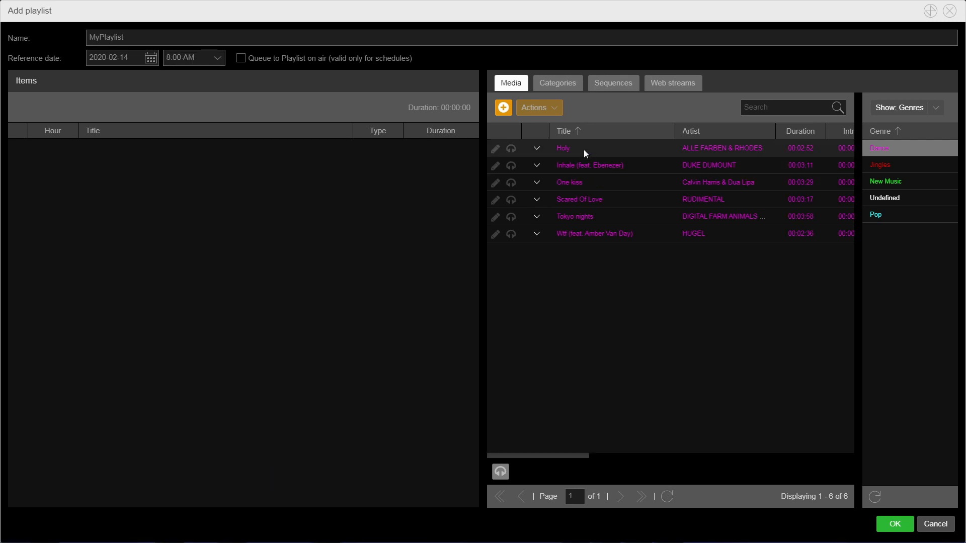
- Add the Dance tracks Holy, Inhale (feat. Ebenezer) and One kiss to the playlist items, in that order
drag(584, 149, 385, 179)
drag(584, 166, 370, 187)
drag(557, 180, 364, 198)
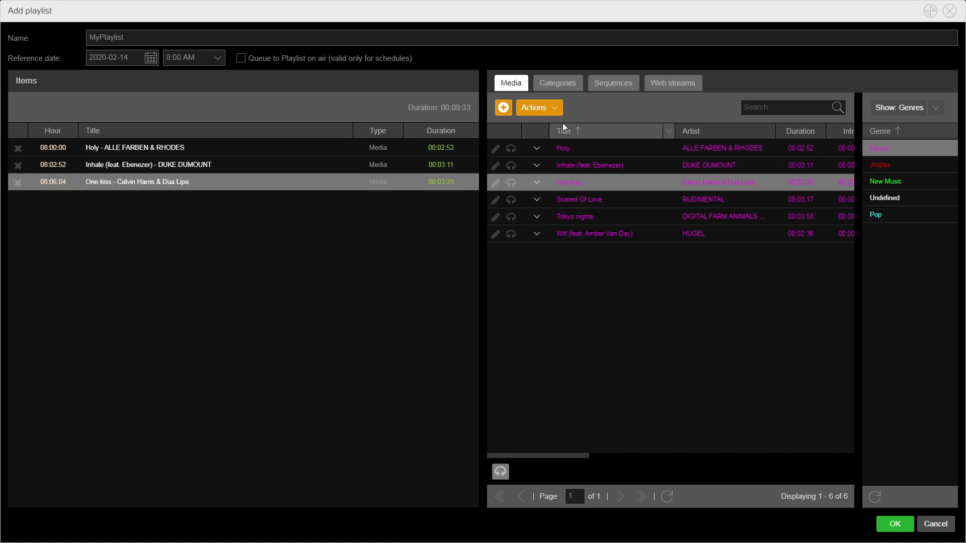
- Insert the Jingle Rotation category after Holy and again after Inhale in the playlist
click(569, 89)
drag(588, 183, 268, 157)
drag(585, 183, 226, 192)
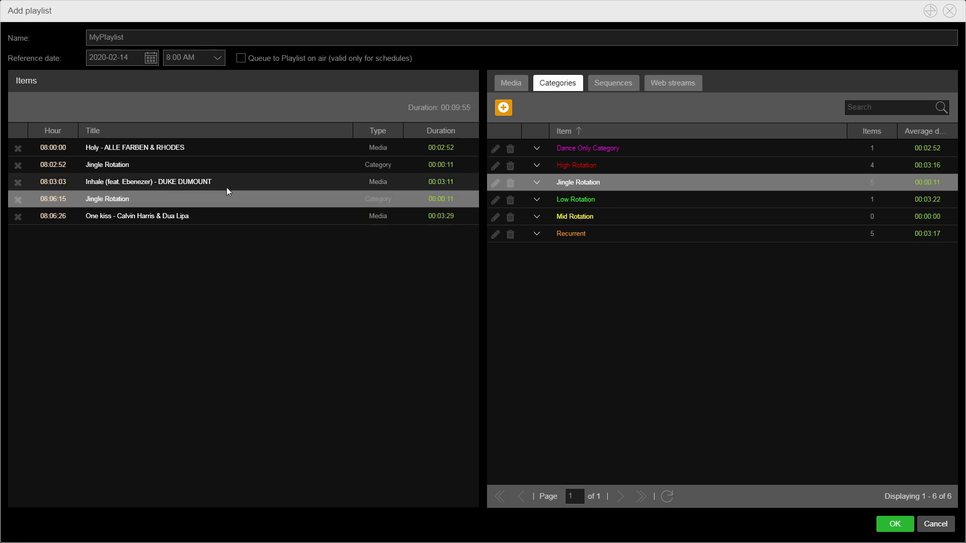
- Insert My sequence after the first Jingle Rotation item, and save the playlist with Queue to Playlist on air enabled
click(625, 90)
drag(599, 148, 263, 173)
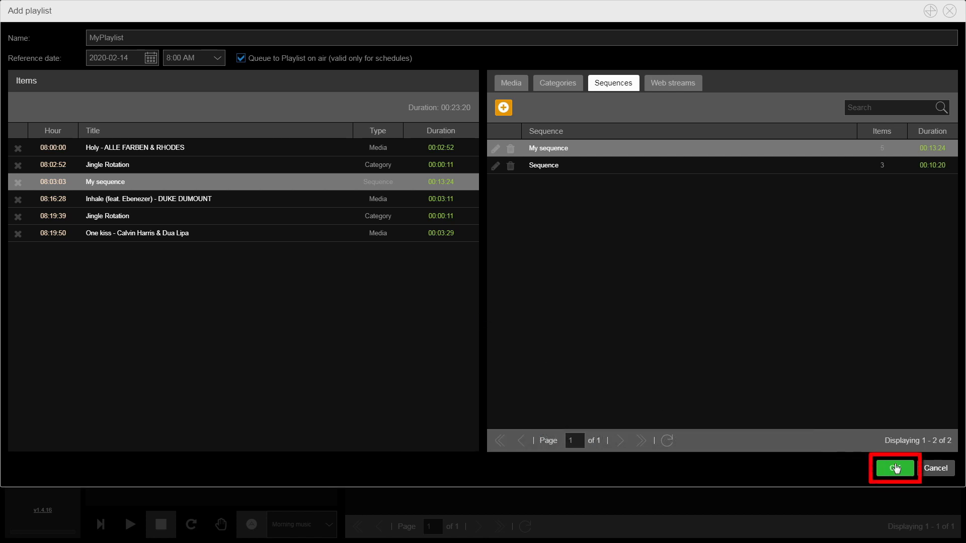
click(895, 469)
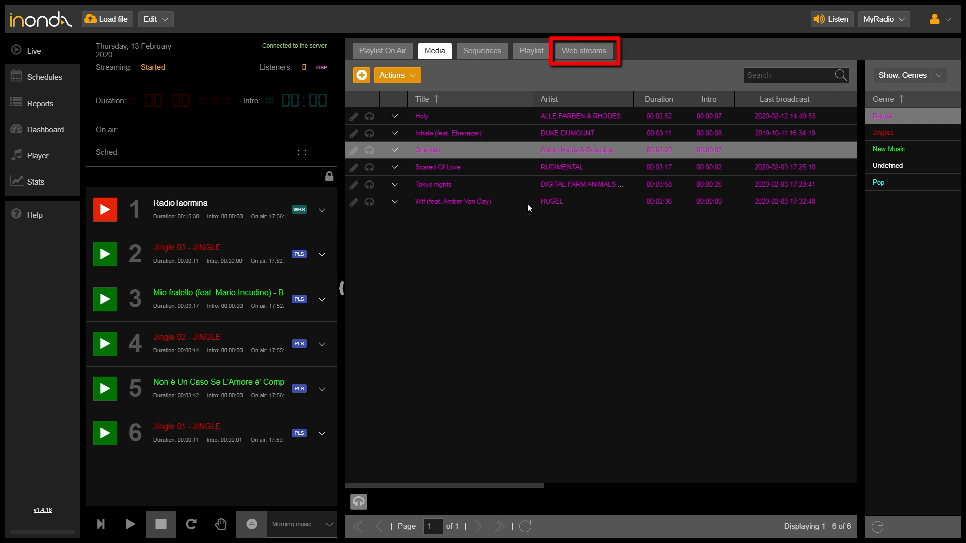
click(564, 54)
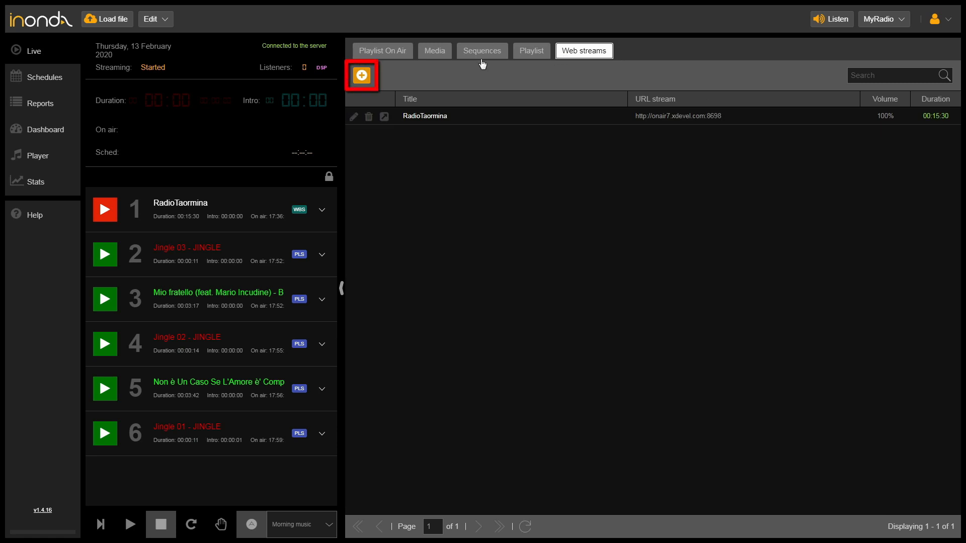
click(362, 78)
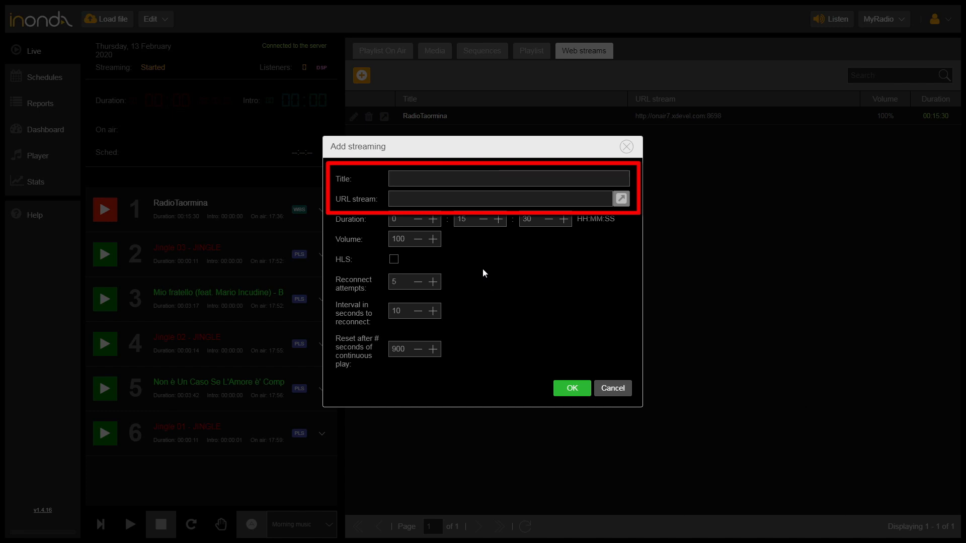
text(MyStream)
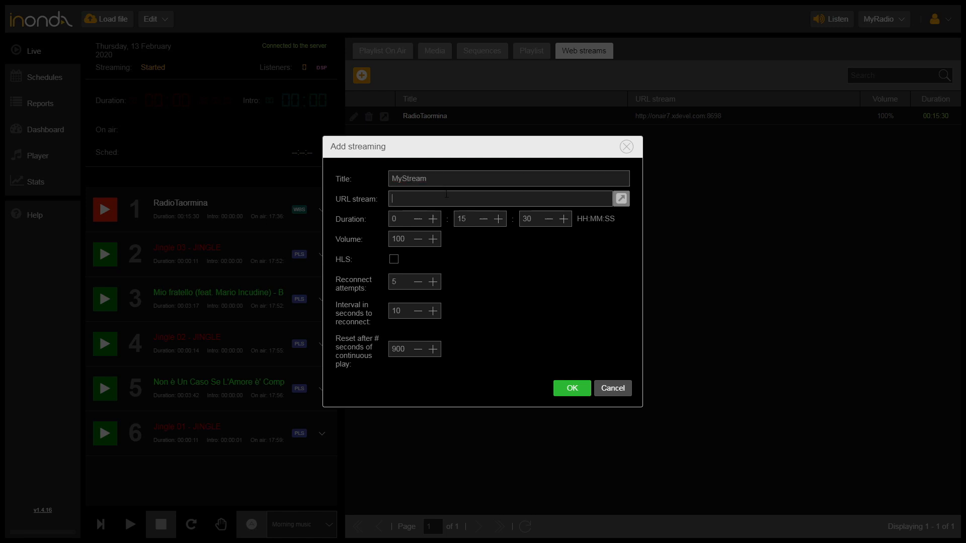
click(446, 197)
text(http://onair7.xdevel.com:8698)
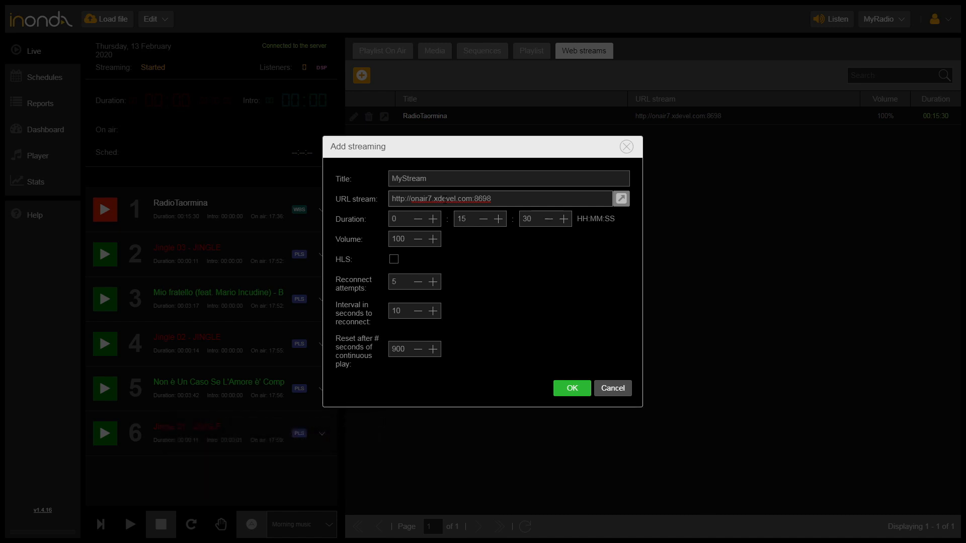
- Set the web stream's duration to 0 hours, 10 minutes and 0 seconds
click(485, 221)
click(486, 220)
click(485, 220)
click(486, 220)
click(486, 221)
- Set the reconnect interval to 5 seconds and save the web stream
click(419, 311)
click(419, 311)
click(419, 311)
click(418, 312)
click(419, 311)
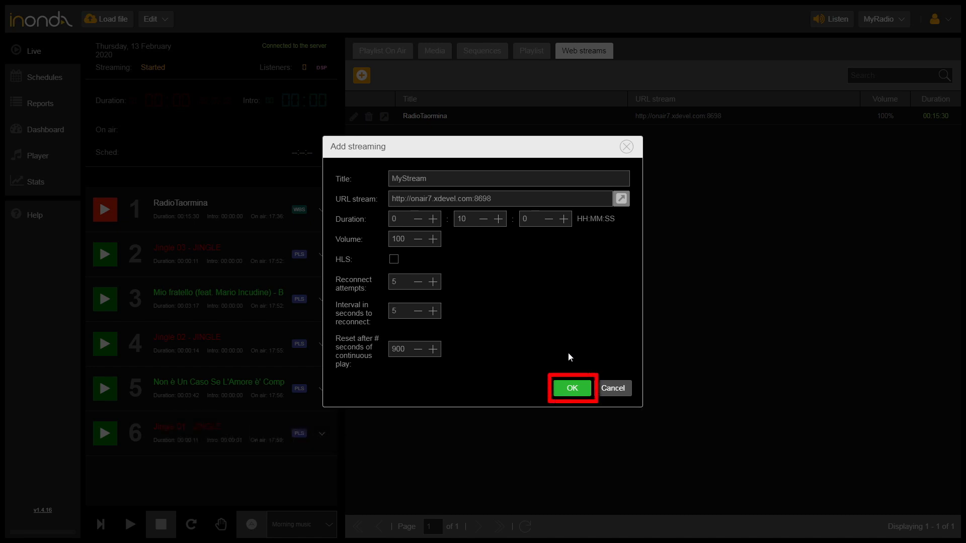
click(577, 392)
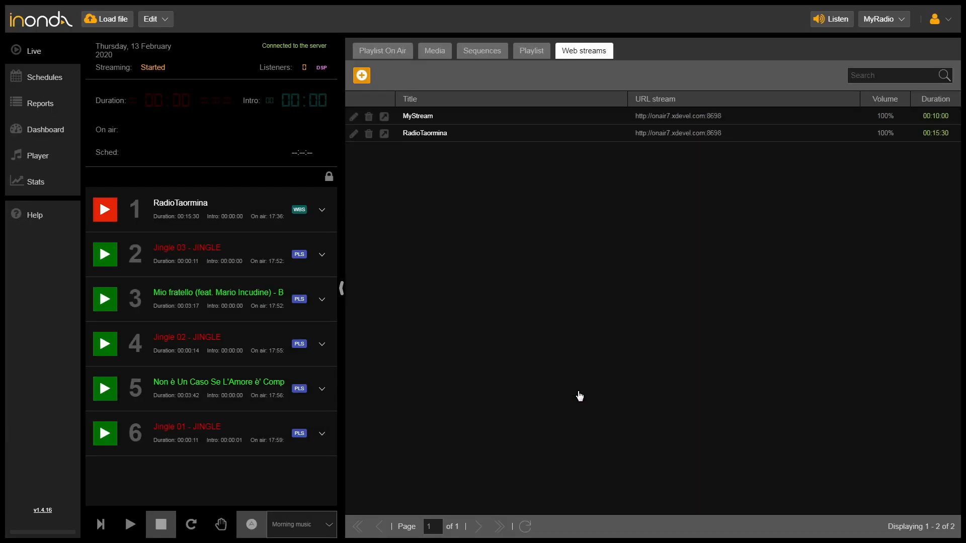